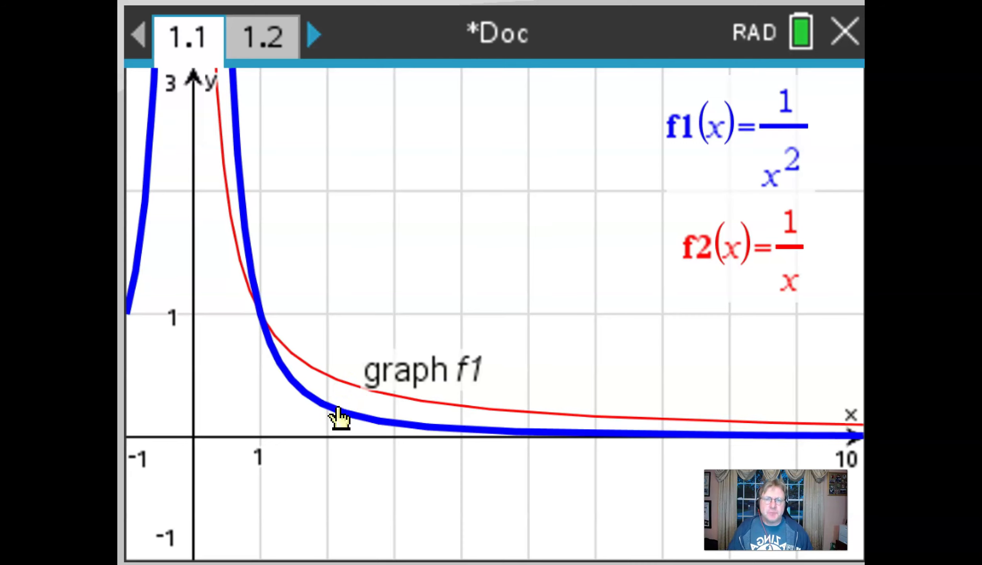
# Switch to page 1.2, where ∫₁^∞ 1/x² dx = 1 and ∫₁^∞ 1/x dx = ∞.
pyautogui.click(263, 39)
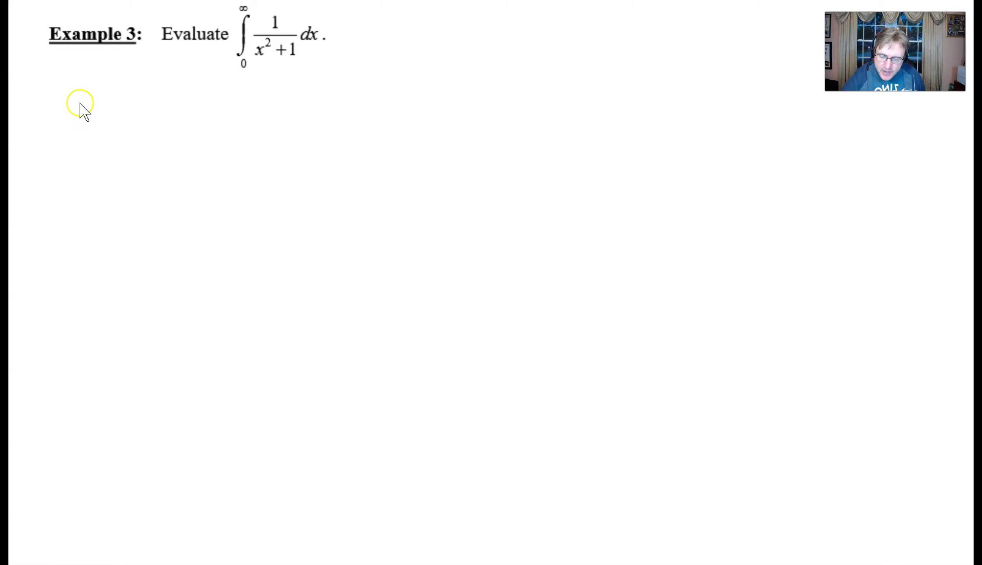
# Handwrite lim b→∞ ∫₀^b 1/(x²+1) dx in blue ink beneath the Example 3 prompt.
pyautogui.moveTo(80, 89)
pyautogui.mouseDown()
pyautogui.moveTo(103, 95)
pyautogui.moveTo(105, 108)
pyautogui.moveTo(80, 131)
pyautogui.moveTo(126, 122)
pyautogui.mouseUp()
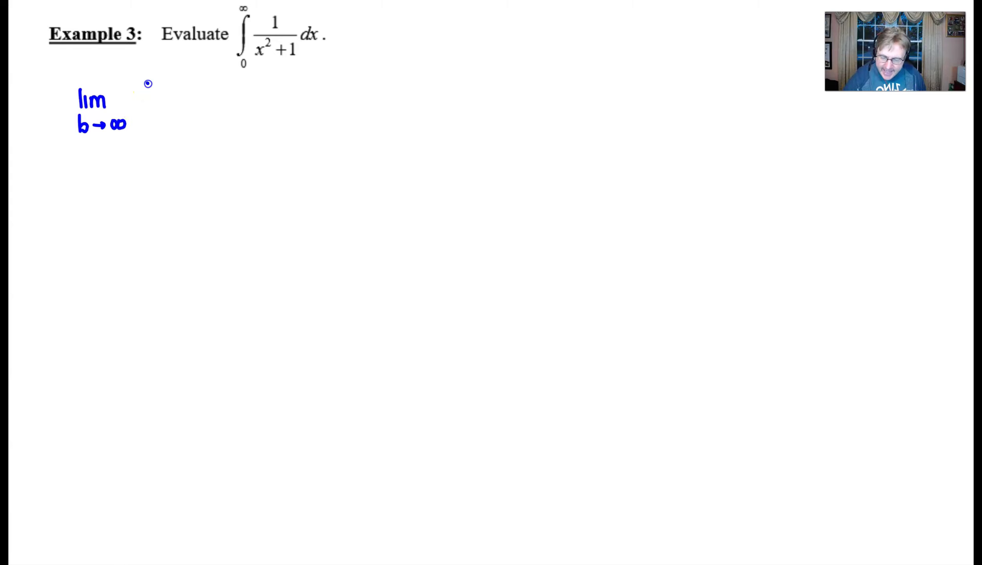
pyautogui.moveTo(148, 83)
pyautogui.mouseDown()
pyautogui.moveTo(138, 138)
pyautogui.moveTo(150, 150)
pyautogui.moveTo(157, 77)
pyautogui.moveTo(184, 100)
pyautogui.moveTo(168, 107)
pyautogui.moveTo(200, 106)
pyautogui.moveTo(160, 128)
pyautogui.moveTo(190, 120)
pyautogui.mouseUp()
pyautogui.moveTo(185, 113)
pyautogui.mouseDown()
pyautogui.moveTo(185, 126)
pyautogui.moveTo(196, 125)
pyautogui.moveTo(221, 94)
pyautogui.moveTo(226, 112)
pyautogui.moveTo(240, 111)
pyautogui.moveTo(230, 112)
pyautogui.mouseUp()
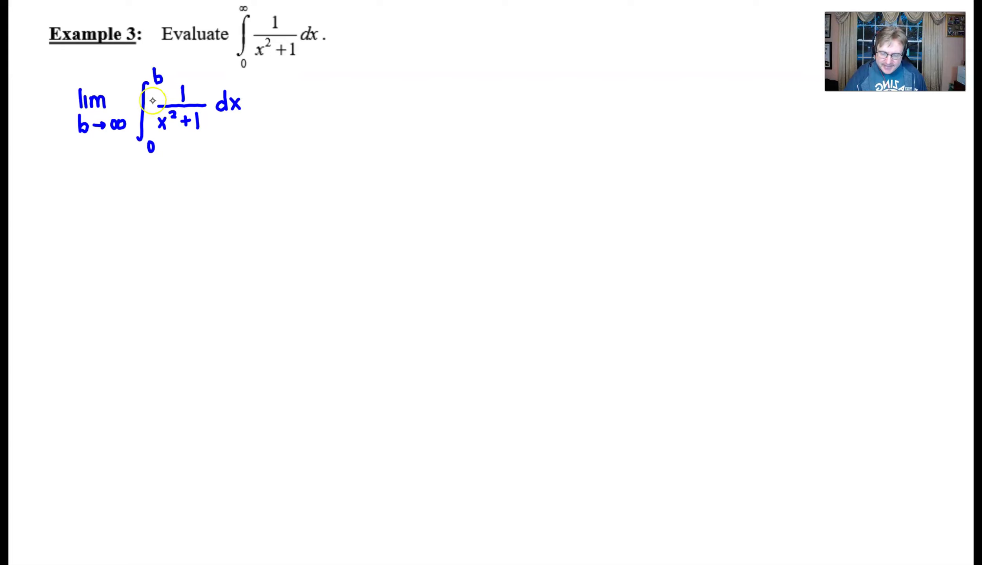
pyautogui.click(194, 122)
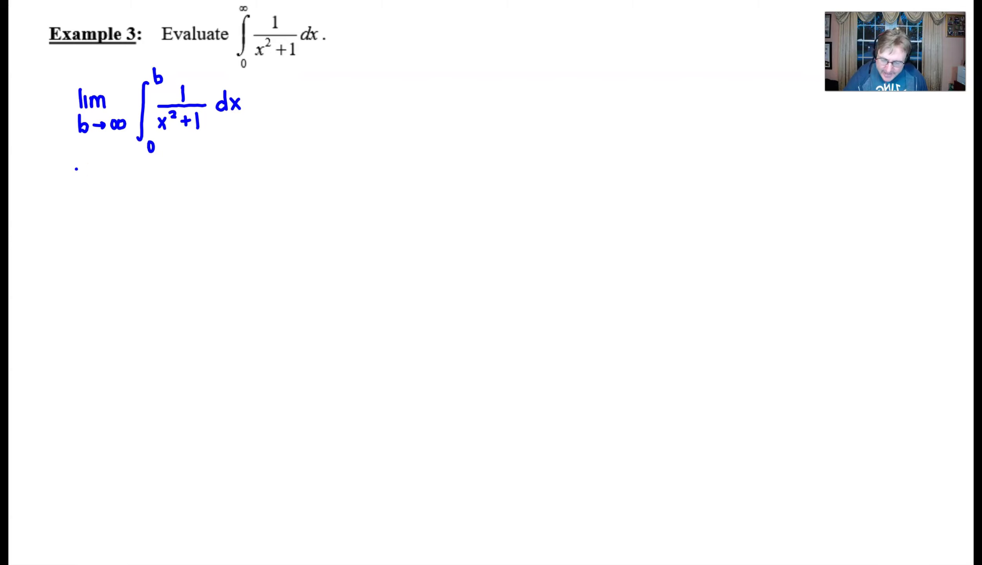
# Write the line lim b→∞ (arctan x) evaluated from 0 to b.
pyautogui.moveTo(75, 170)
pyautogui.mouseDown()
pyautogui.moveTo(75, 184)
pyautogui.moveTo(98, 175)
pyautogui.moveTo(103, 185)
pyautogui.moveTo(75, 211)
pyautogui.moveTo(82, 203)
pyautogui.mouseUp()
pyautogui.moveTo(84, 202); pyautogui.dragTo(101, 200)
pyautogui.moveTo(107, 196)
pyautogui.mouseDown()
pyautogui.moveTo(102, 205)
pyautogui.moveTo(112, 196)
pyautogui.mouseUp()
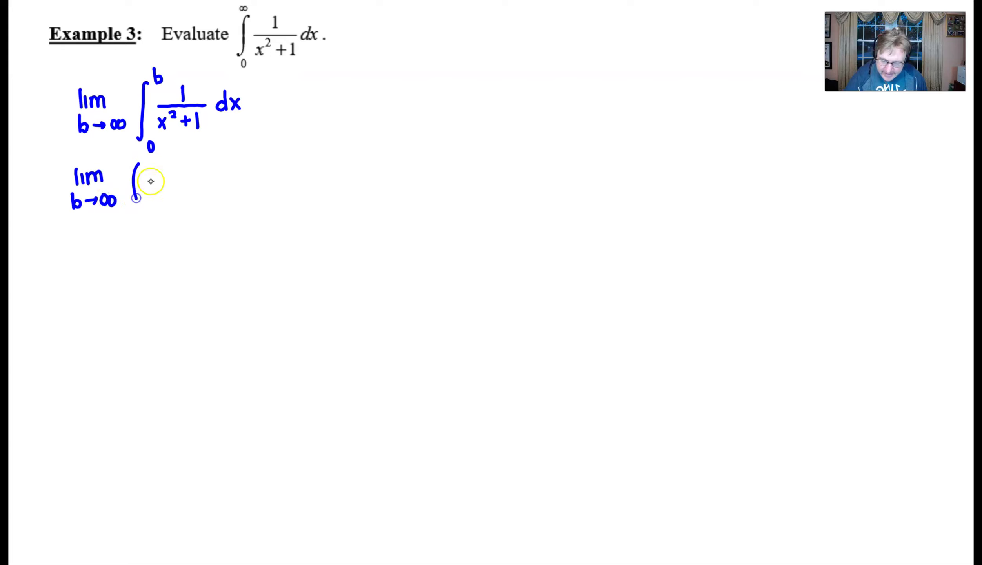
pyautogui.moveTo(150, 181)
pyautogui.mouseDown()
pyautogui.moveTo(146, 191)
pyautogui.moveTo(172, 180)
pyautogui.moveTo(179, 191)
pyautogui.mouseUp()
pyautogui.moveTo(174, 177); pyautogui.dragTo(231, 188)
pyautogui.moveTo(241, 150); pyautogui.dragTo(244, 207)
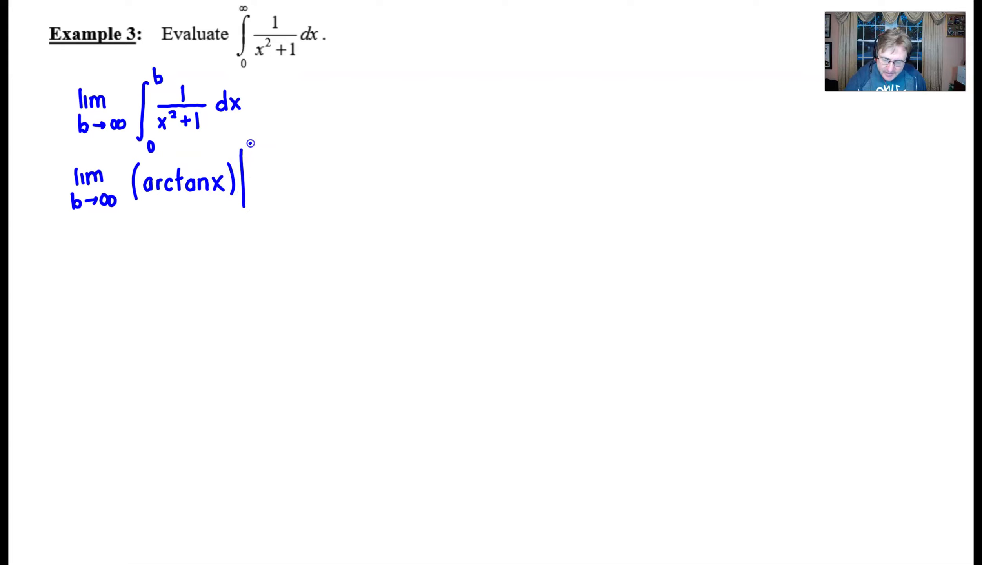
pyautogui.moveTo(250, 143); pyautogui.dragTo(256, 153)
pyautogui.moveTo(257, 196); pyautogui.dragTo(257, 197)
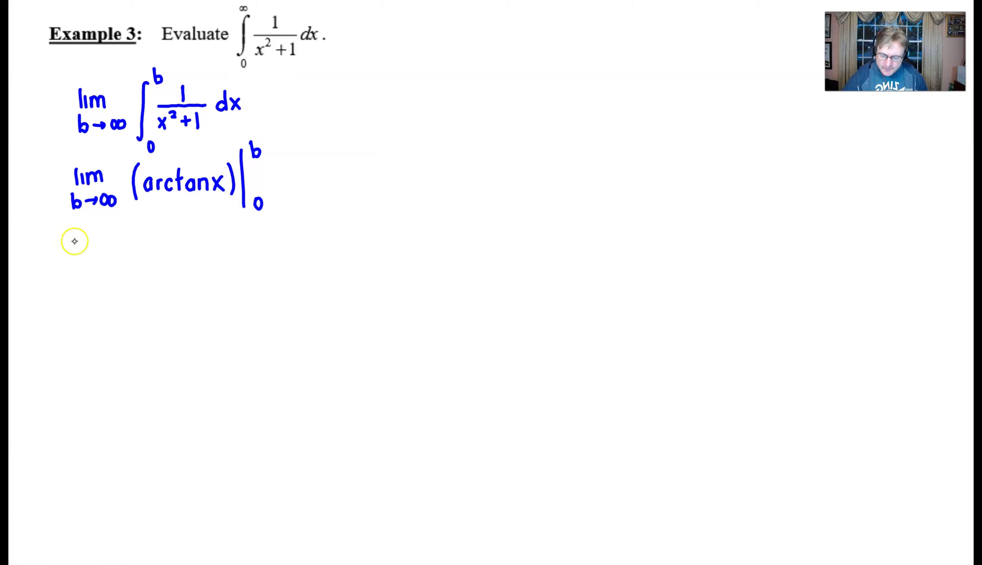
# Write lim b→∞ (arctan(∞) − arctan(0)) on the next line.
pyautogui.moveTo(71, 231)
pyautogui.mouseDown()
pyautogui.moveTo(70, 248)
pyautogui.moveTo(93, 236)
pyautogui.moveTo(99, 247)
pyautogui.moveTo(73, 265)
pyautogui.moveTo(79, 271)
pyautogui.moveTo(113, 267)
pyautogui.moveTo(106, 261)
pyautogui.mouseUp()
pyautogui.moveTo(132, 223)
pyautogui.mouseDown()
pyautogui.moveTo(129, 269)
pyautogui.moveTo(144, 243)
pyautogui.moveTo(137, 251)
pyautogui.moveTo(146, 256)
pyautogui.moveTo(166, 243)
pyautogui.moveTo(196, 254)
pyautogui.moveTo(201, 242)
pyautogui.moveTo(223, 251)
pyautogui.moveTo(224, 241)
pyautogui.moveTo(238, 255)
pyautogui.moveTo(262, 242)
pyautogui.moveTo(319, 254)
pyautogui.mouseUp()
pyautogui.moveTo(308, 240)
pyautogui.mouseDown()
pyautogui.moveTo(360, 250)
pyautogui.moveTo(372, 246)
pyautogui.moveTo(368, 237)
pyautogui.moveTo(379, 254)
pyautogui.mouseUp()
pyautogui.moveTo(390, 210); pyautogui.dragTo(392, 263)
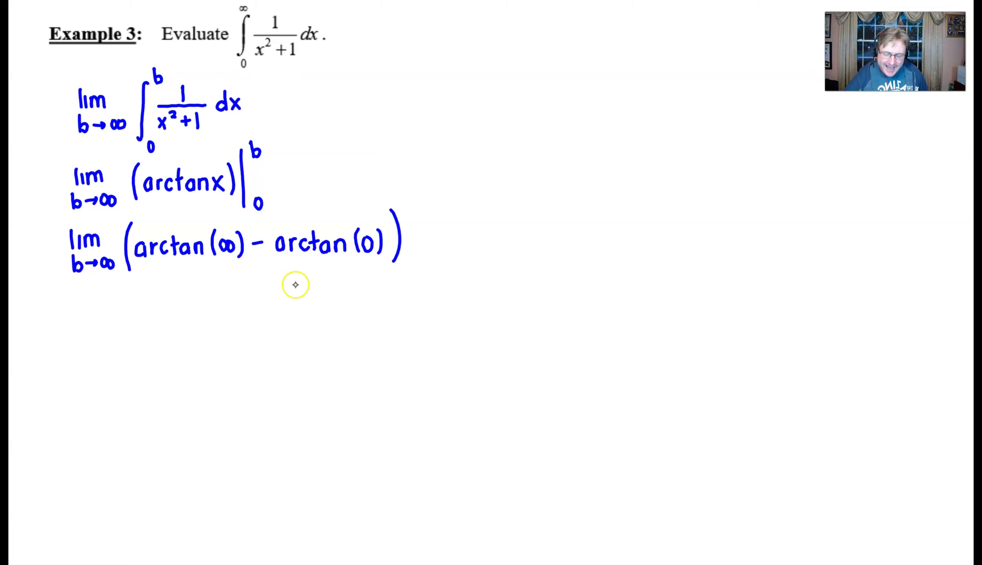
# Underbrace arctan(0) with the label 0 and erase the ∞ inside arctan(∞).
pyautogui.moveTo(271, 259)
pyautogui.mouseDown()
pyautogui.moveTo(319, 274)
pyautogui.moveTo(376, 265)
pyautogui.mouseUp()
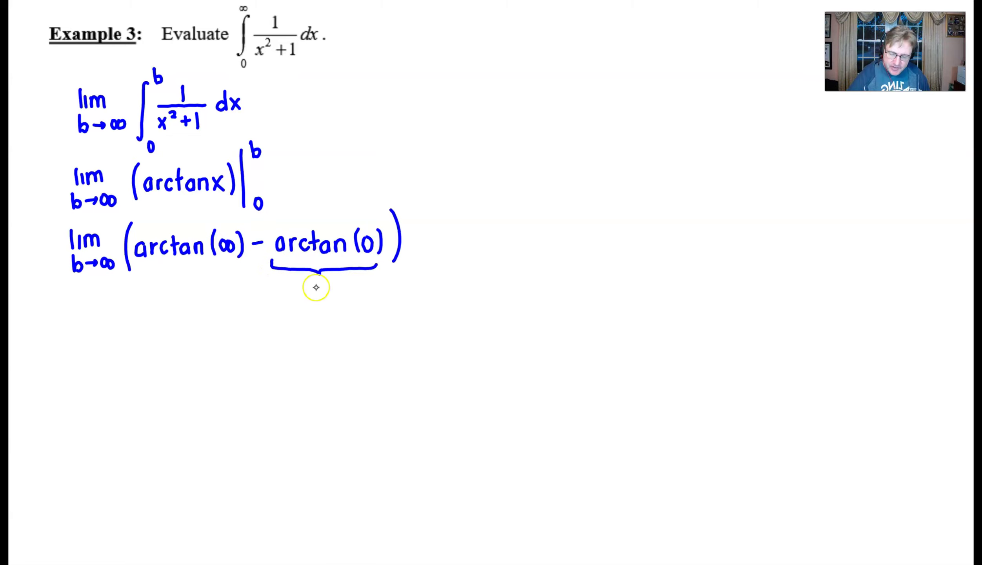
pyautogui.moveTo(319, 285)
pyautogui.mouseDown()
pyautogui.moveTo(315, 300)
pyautogui.moveTo(320, 286)
pyautogui.mouseUp()
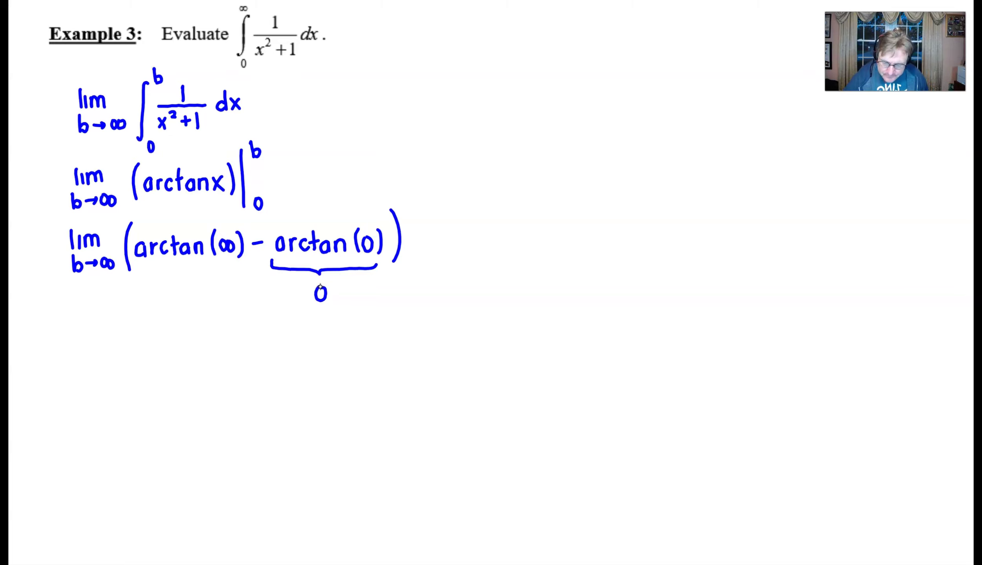
pyautogui.moveTo(226, 237); pyautogui.dragTo(221, 255)
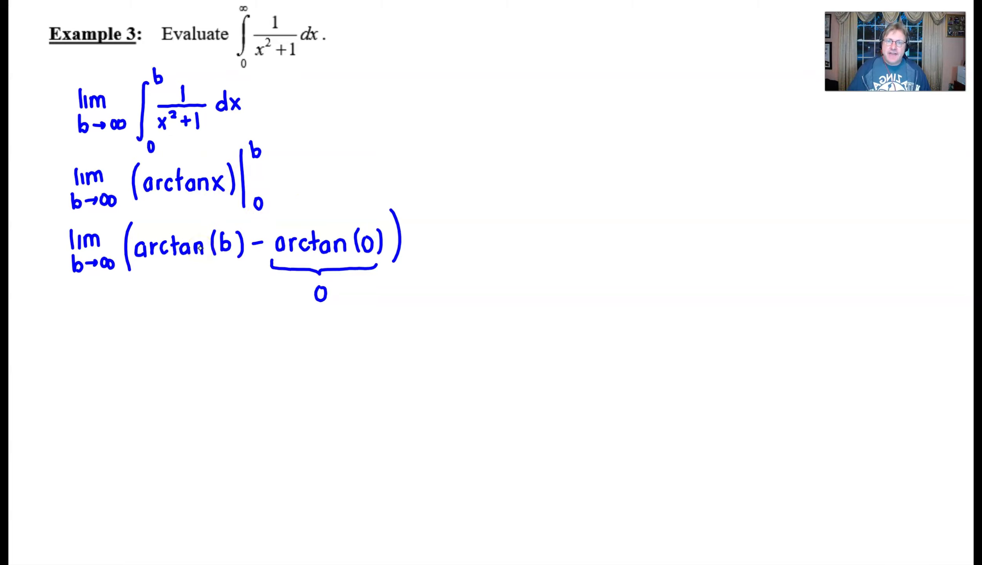
# Write 'Thinking' below the working beside a thought bubble containing 'arc'.
pyautogui.moveTo(83, 320)
pyautogui.mouseDown()
pyautogui.moveTo(94, 318)
pyautogui.moveTo(88, 333)
pyautogui.moveTo(168, 322)
pyautogui.moveTo(164, 337)
pyautogui.mouseUp()
pyautogui.moveTo(295, 319)
pyautogui.mouseDown()
pyautogui.moveTo(209, 318)
pyautogui.moveTo(197, 337)
pyautogui.moveTo(202, 367)
pyautogui.moveTo(263, 375)
pyautogui.moveTo(319, 361)
pyautogui.moveTo(326, 340)
pyautogui.moveTo(290, 310)
pyautogui.mouseUp()
pyautogui.moveTo(209, 336)
pyautogui.mouseDown()
pyautogui.moveTo(215, 346)
pyautogui.moveTo(247, 333)
pyautogui.moveTo(267, 342)
pyautogui.moveTo(284, 331)
pyautogui.moveTo(289, 343)
pyautogui.moveTo(309, 342)
pyautogui.moveTo(310, 354)
pyautogui.mouseUp()
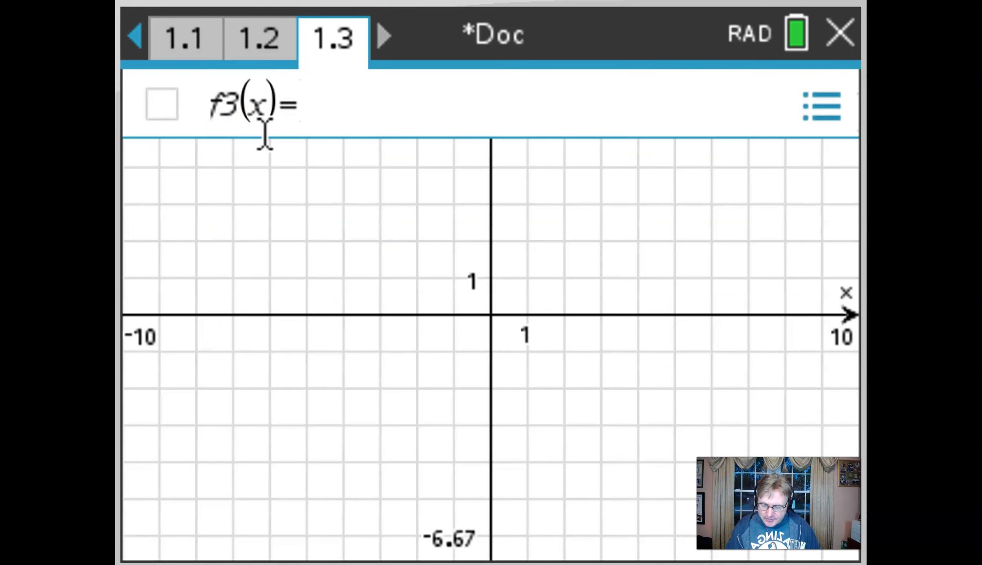
# Insert tan⁻¹ from the trig menu into the f3(x) entry line.
pyautogui.hotkey('ctrl', 't')
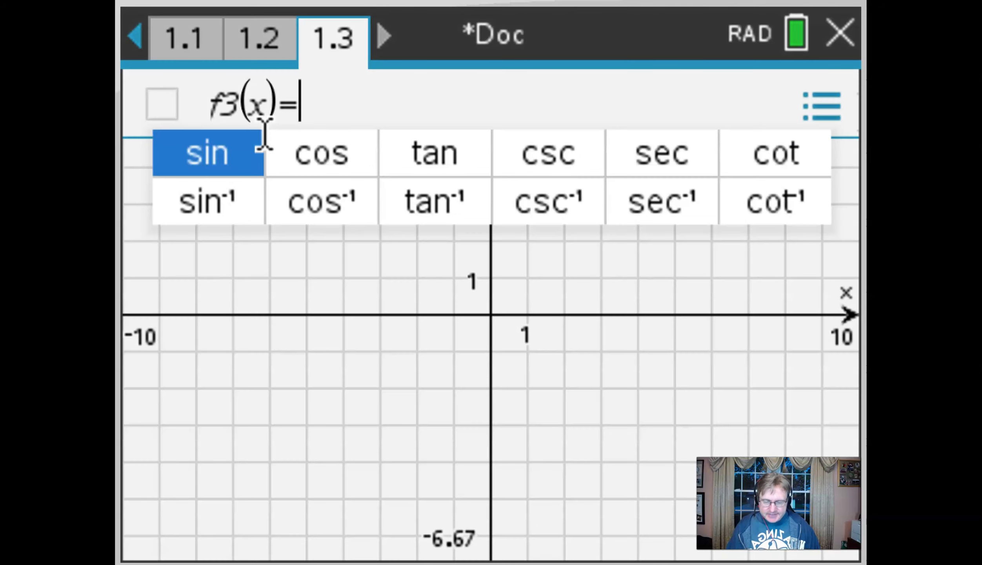
pyautogui.press('Down')
pyautogui.press('Right')
pyautogui.press('Right')
pyautogui.press('Return')
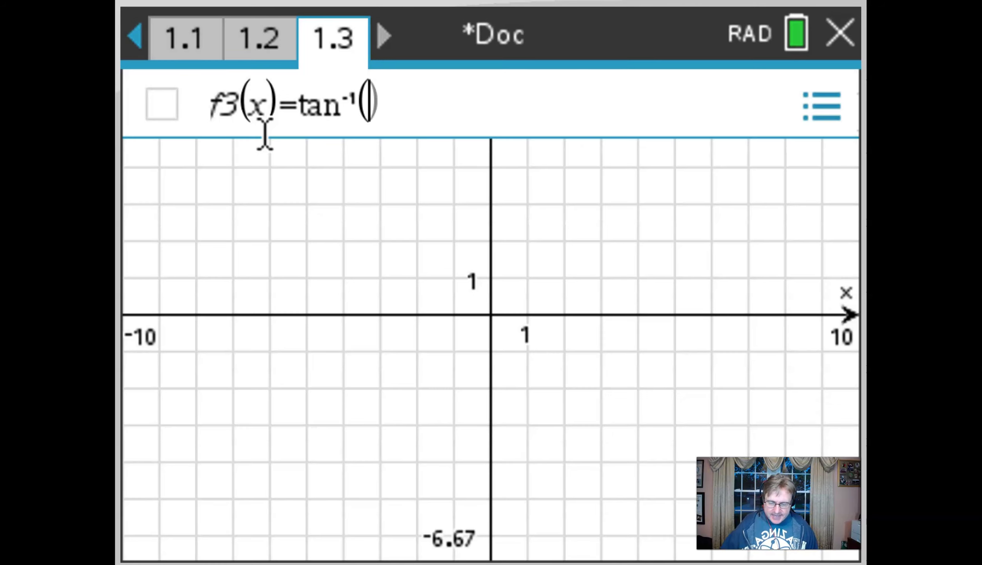
# Graph f3(x)=tan⁻¹(x) and set its line colour to green.
pyautogui.write('x')
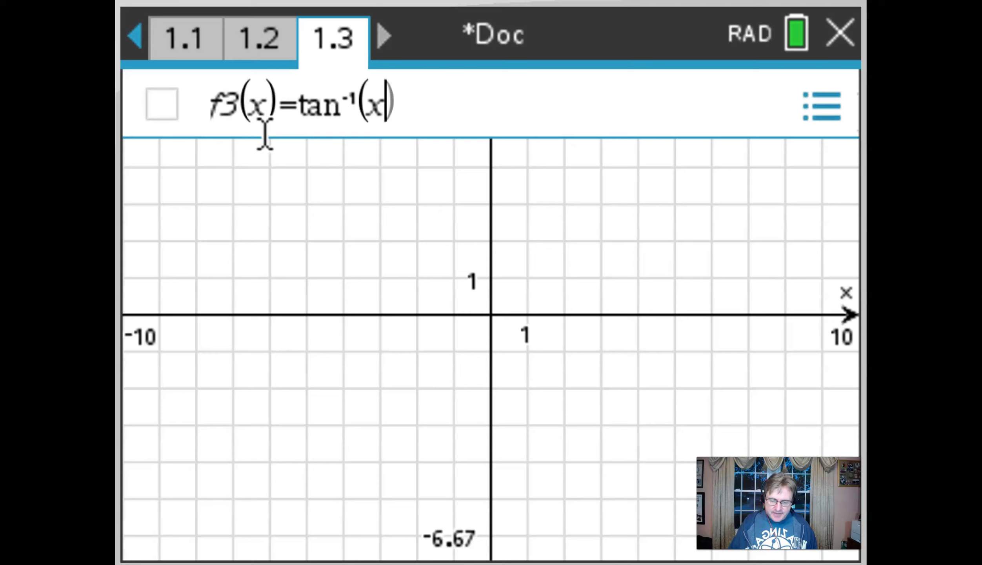
pyautogui.press('Return')
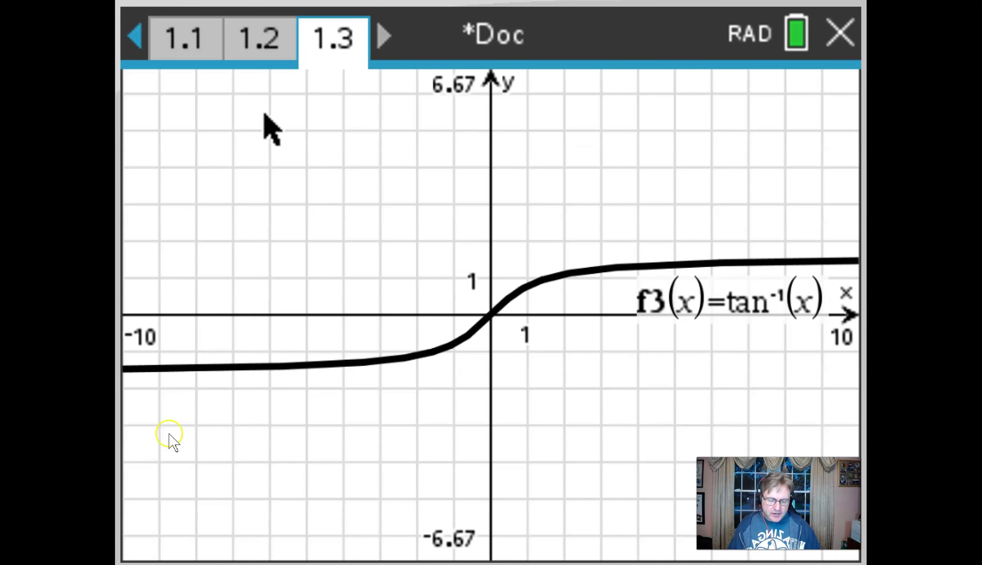
pyautogui.rightClick(577, 279)
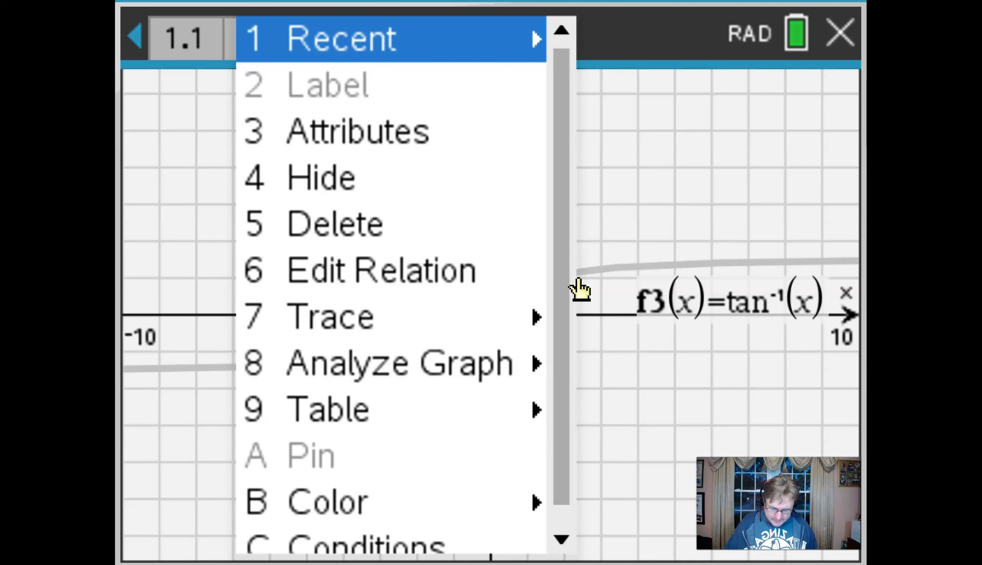
pyautogui.press('b')
pyautogui.press('1')
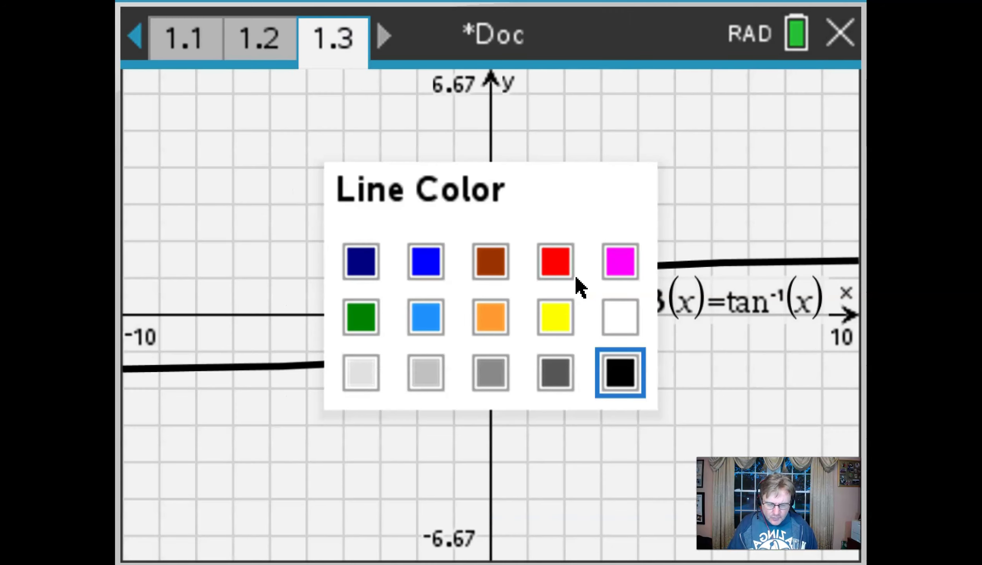
pyautogui.click(347, 319)
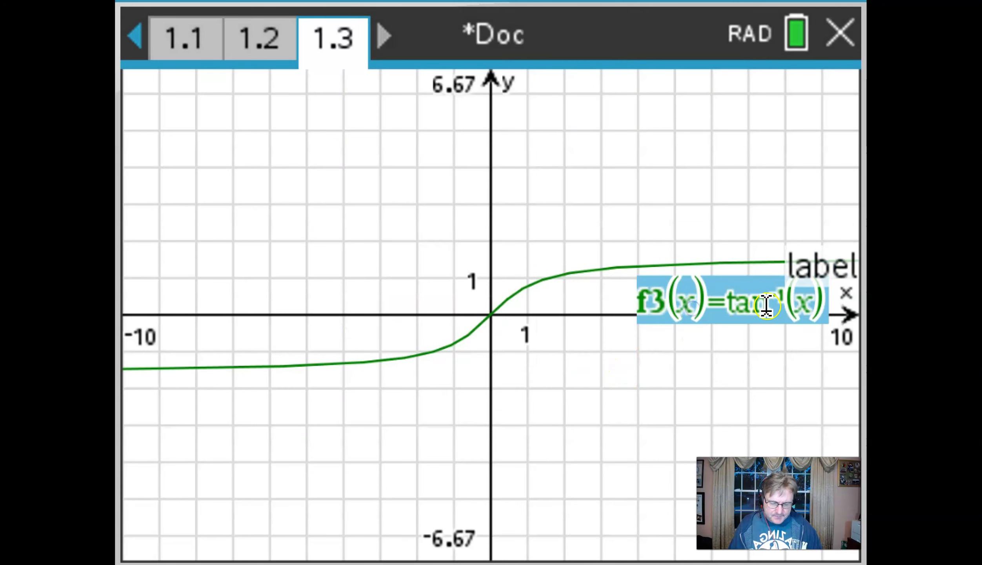
# Move the f3 equation label up to the top right, above the curve.
pyautogui.moveTo(767, 307); pyautogui.dragTo(777, 122)
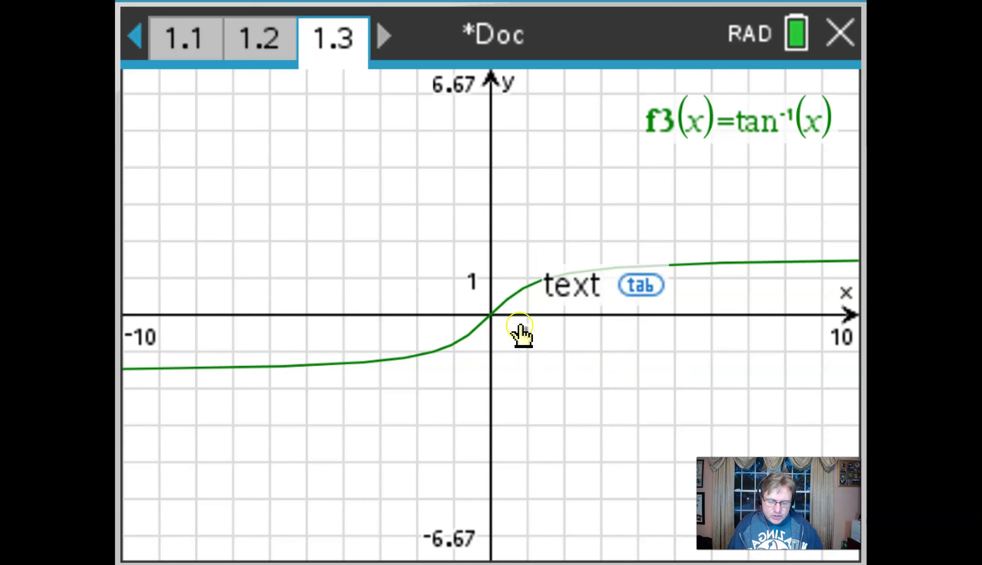
pyautogui.click(705, 325)
pyautogui.click(760, 338)
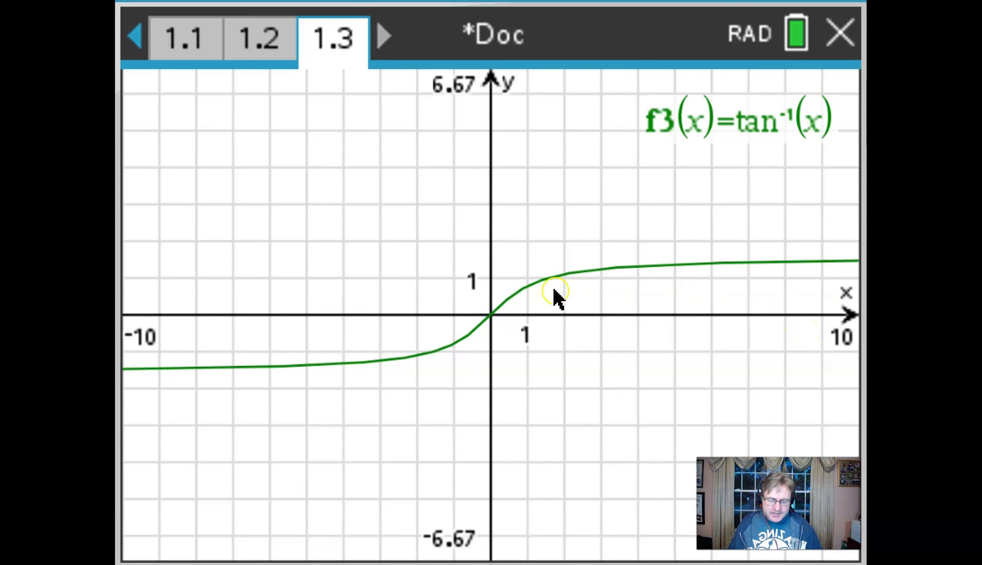
# Select the f3 curve and its label, then start a text box beside the y-axis above the origin.
pyautogui.click(611, 277)
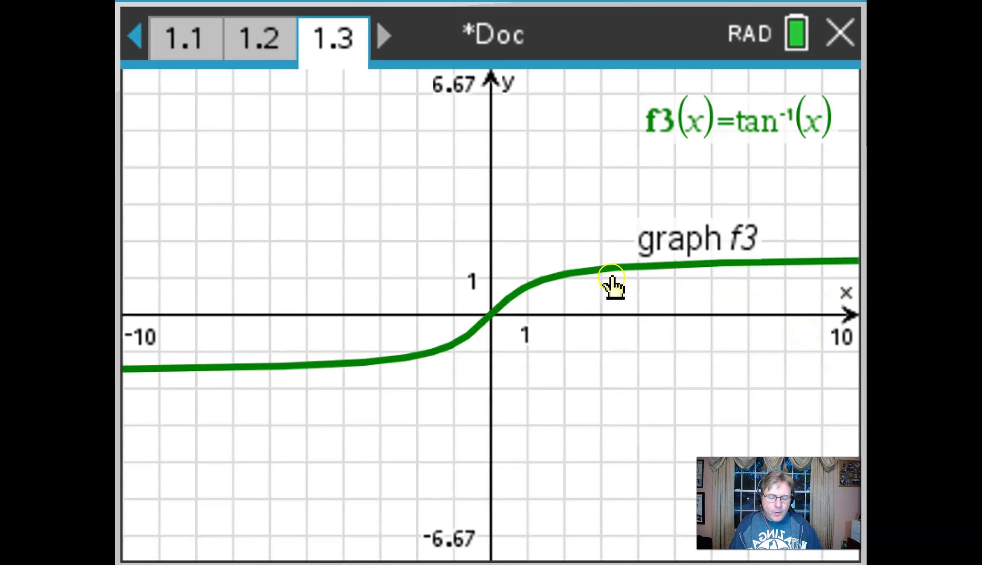
pyautogui.click(780, 316)
pyautogui.click(828, 127)
pyautogui.click(476, 286)
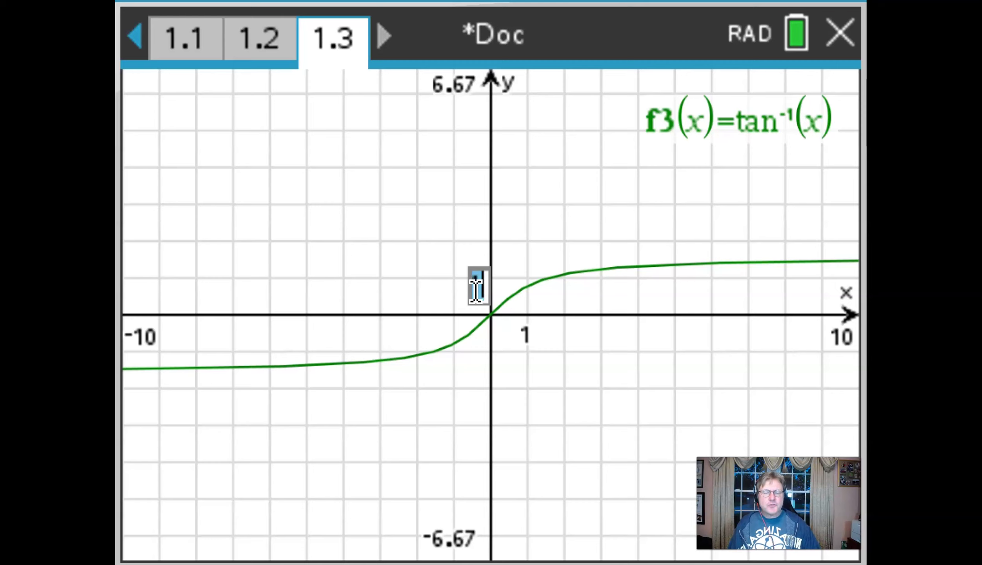
# Enter a pi/2 label and move it onto the y-axis at the curve's asymptote height.
pyautogui.write('pi/')
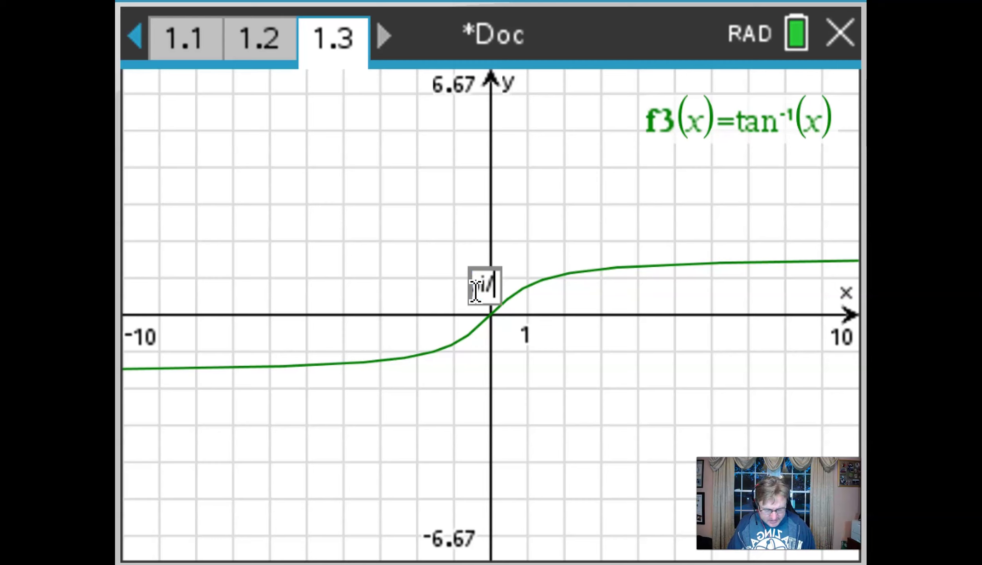
pyautogui.write('2')
pyautogui.press('Return')
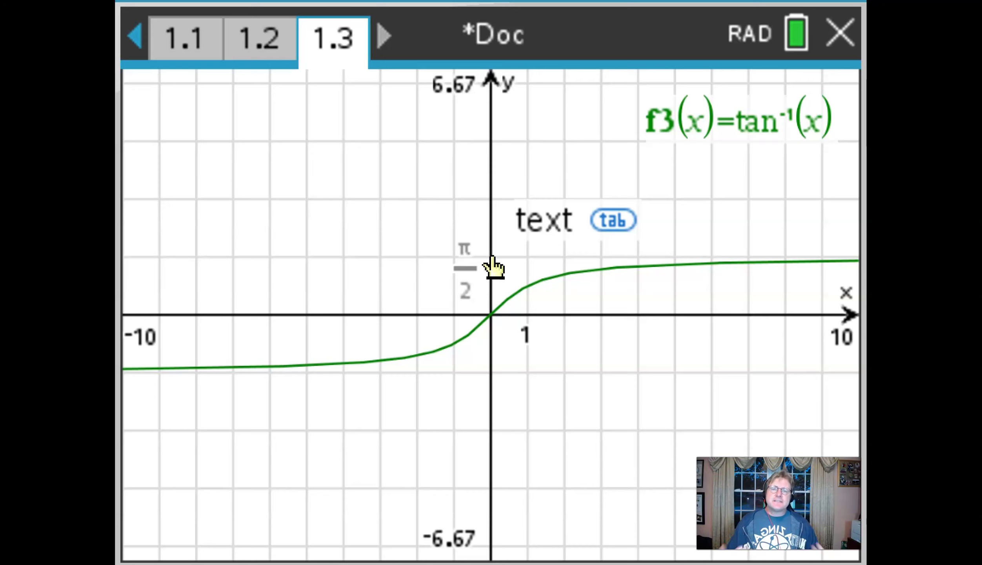
pyautogui.click(478, 248)
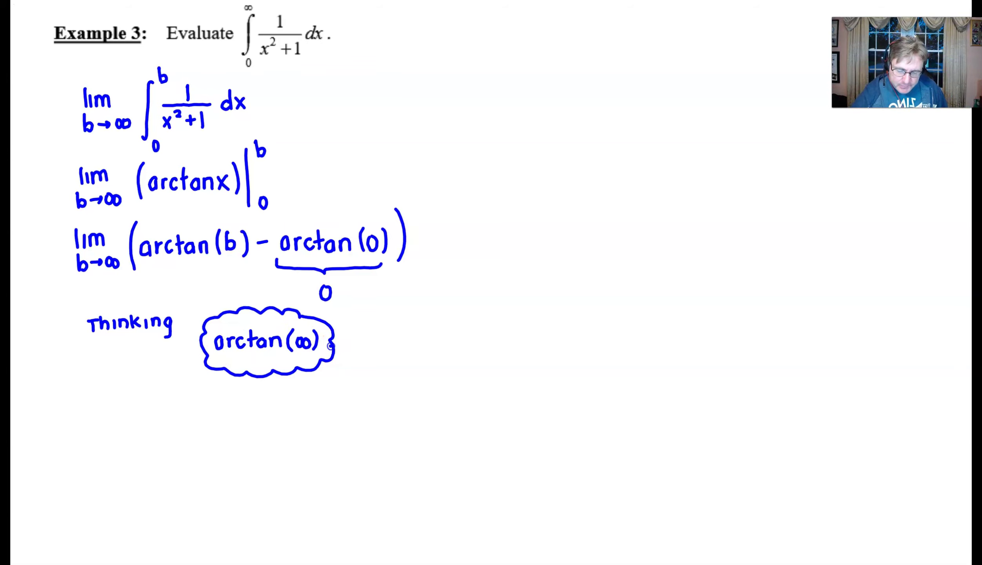
# Arrow the arctan(∞) cloud to a new π/2 cloud, then begin writing 'converges' below.
pyautogui.moveTo(332, 345)
pyautogui.mouseDown()
pyautogui.moveTo(402, 326)
pyautogui.moveTo(391, 335)
pyautogui.moveTo(397, 329)
pyautogui.moveTo(401, 359)
pyautogui.mouseUp()
pyautogui.moveTo(411, 320)
pyautogui.mouseDown()
pyautogui.moveTo(383, 314)
pyautogui.moveTo(367, 323)
pyautogui.moveTo(377, 364)
pyautogui.moveTo(402, 369)
pyautogui.moveTo(428, 340)
pyautogui.moveTo(415, 314)
pyautogui.mouseUp()
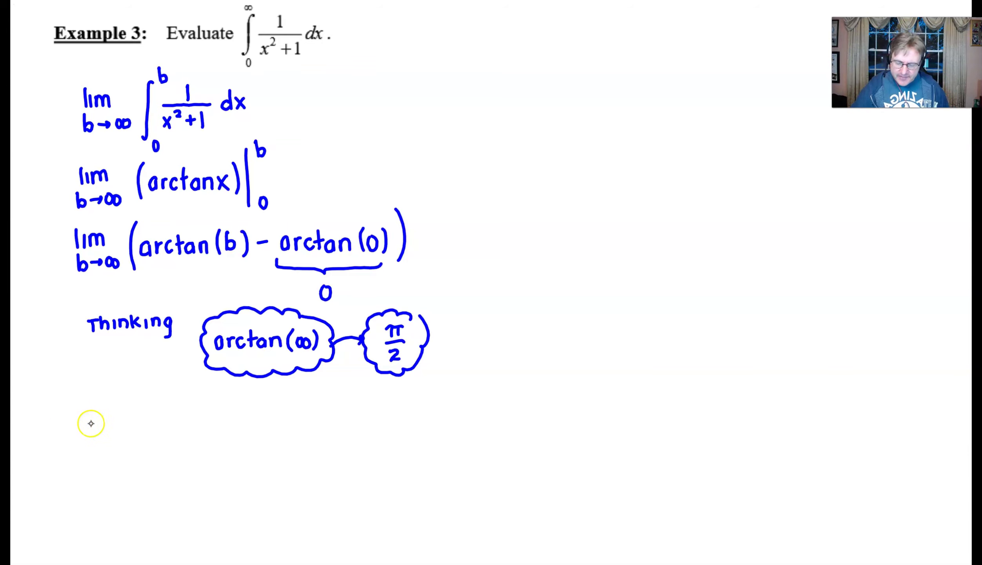
pyautogui.moveTo(94, 428)
pyautogui.mouseDown()
pyautogui.moveTo(84, 436)
pyautogui.moveTo(94, 442)
pyautogui.mouseUp()
pyautogui.moveTo(100, 429)
pyautogui.mouseDown()
pyautogui.moveTo(96, 442)
pyautogui.moveTo(101, 430)
pyautogui.moveTo(106, 443)
pyautogui.mouseUp()
pyautogui.moveTo(106, 443)
pyautogui.mouseDown()
pyautogui.moveTo(121, 426)
pyautogui.moveTo(144, 438)
pyautogui.moveTo(149, 423)
pyautogui.moveTo(155, 446)
pyautogui.moveTo(179, 430)
pyautogui.moveTo(172, 424)
pyautogui.moveTo(204, 434)
pyautogui.moveTo(210, 426)
pyautogui.moveTo(213, 436)
pyautogui.moveTo(256, 431)
pyautogui.mouseUp()
# Finish the handwritten 'converges to π/2' and frame it in a rectangle as Example 3's answer.
pyautogui.moveTo(264, 419); pyautogui.dragTo(267, 457)
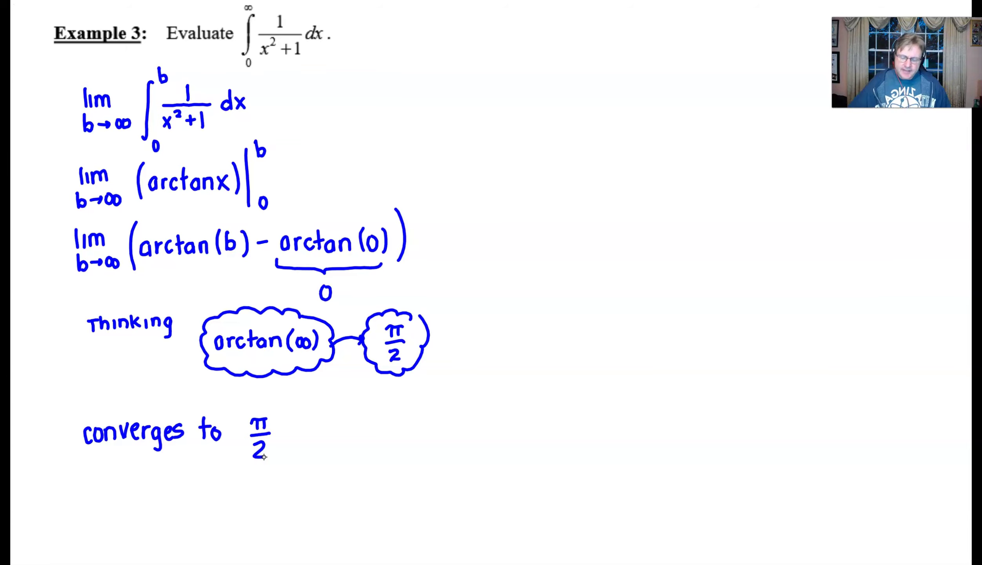
pyautogui.moveTo(69, 412); pyautogui.dragTo(70, 463)
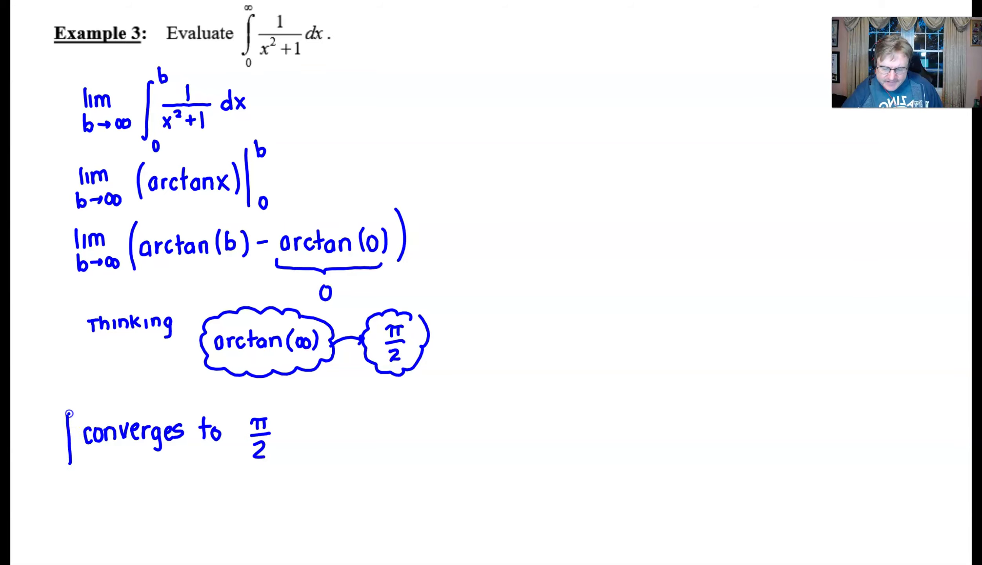
pyautogui.moveTo(69, 413); pyautogui.dragTo(268, 402)
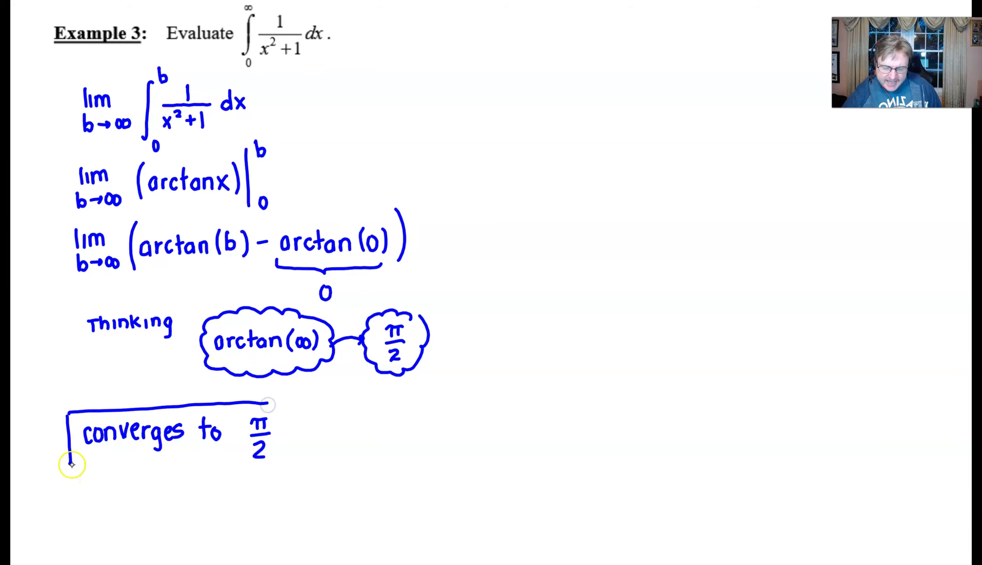
pyautogui.moveTo(72, 464)
pyautogui.mouseDown()
pyautogui.moveTo(84, 478)
pyautogui.moveTo(283, 463)
pyautogui.moveTo(286, 410)
pyautogui.moveTo(269, 398)
pyautogui.mouseUp()
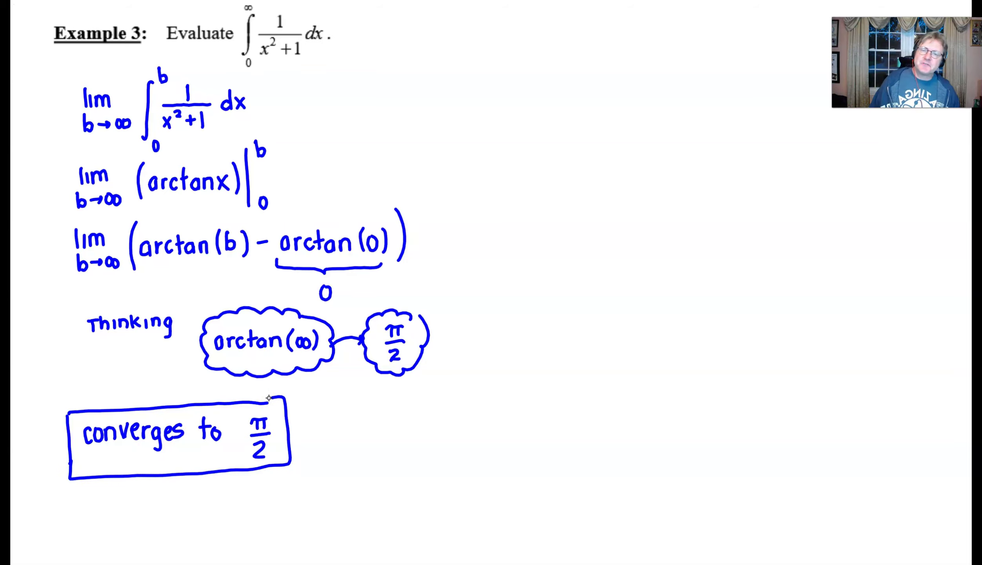